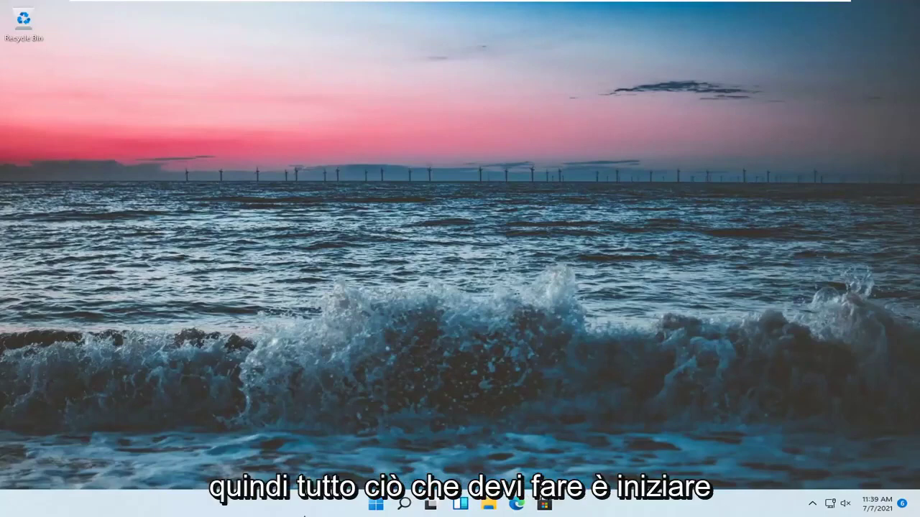
# Step: Open the Proxy page under Network & internet in Windows Settings
pyautogui.rightClick(371, 509)
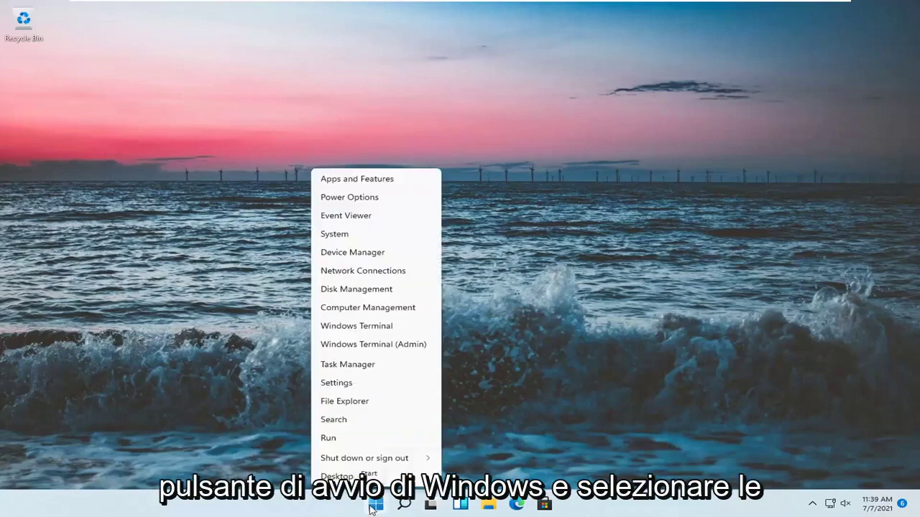
pyautogui.click(337, 385)
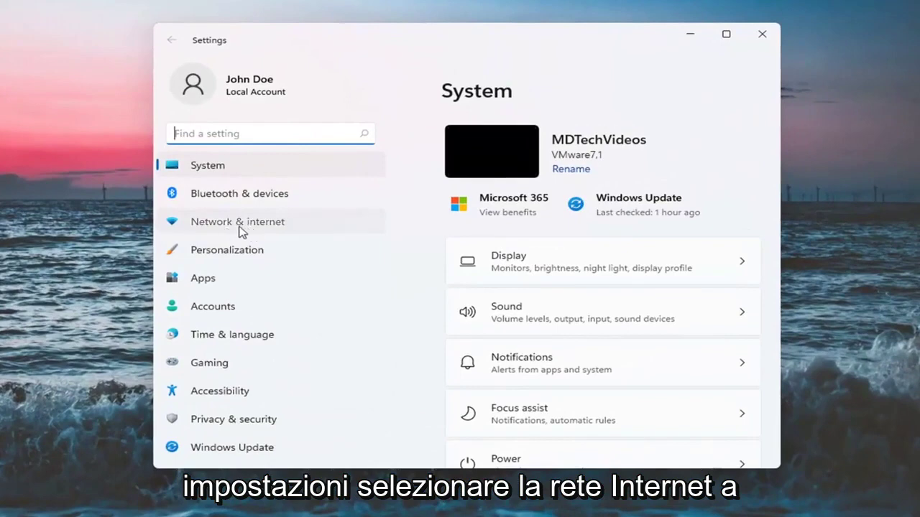
pyautogui.click(243, 228)
pyautogui.scroll(-1, 594, 289)
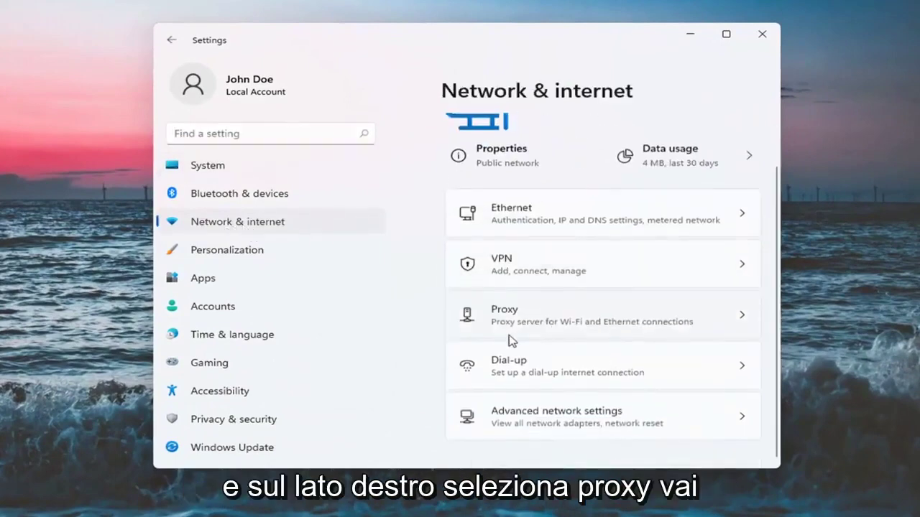
pyautogui.click(540, 322)
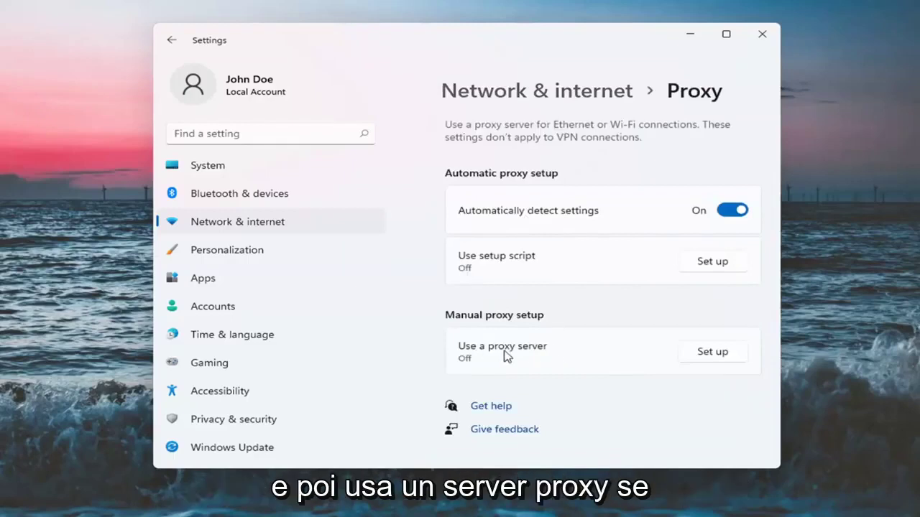
# Step: Make sure 'Use a proxy server' is switched Off and save it
pyautogui.click(710, 356)
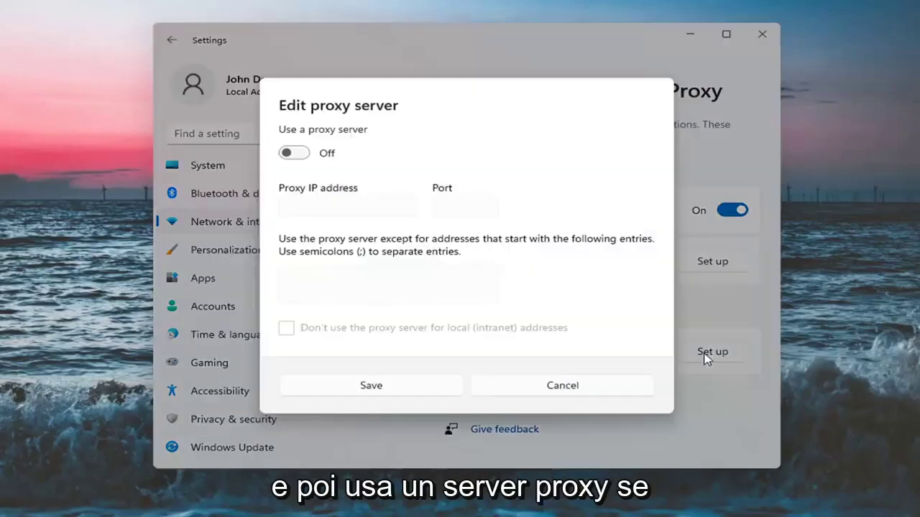
pyautogui.click(294, 154)
pyautogui.click(399, 388)
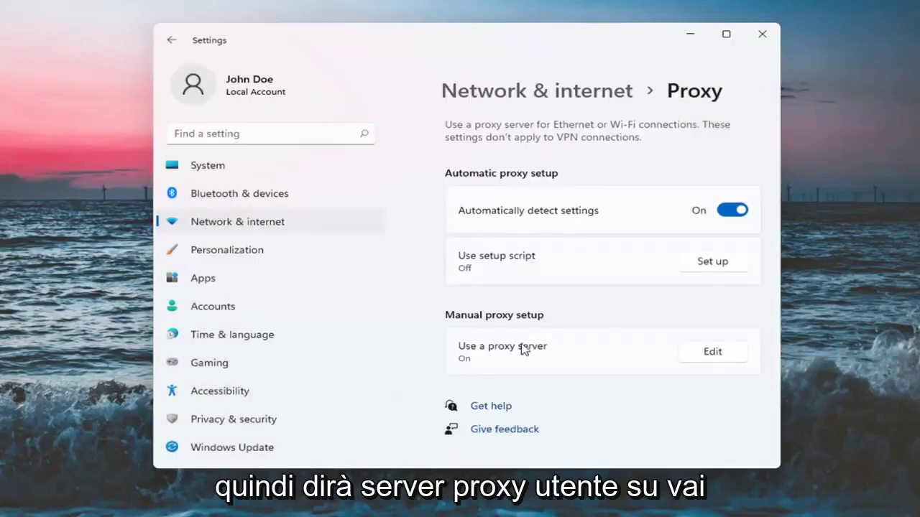
pyautogui.click(718, 354)
pyautogui.click(289, 156)
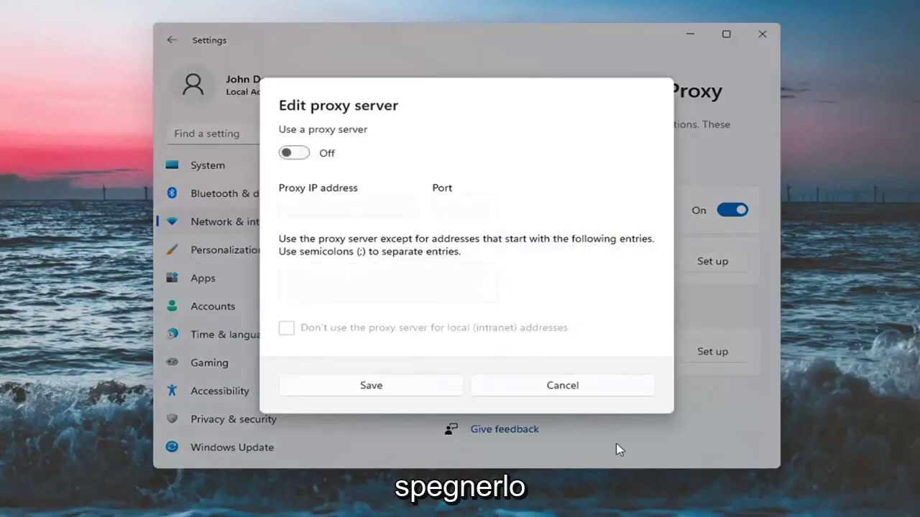
pyautogui.click(376, 388)
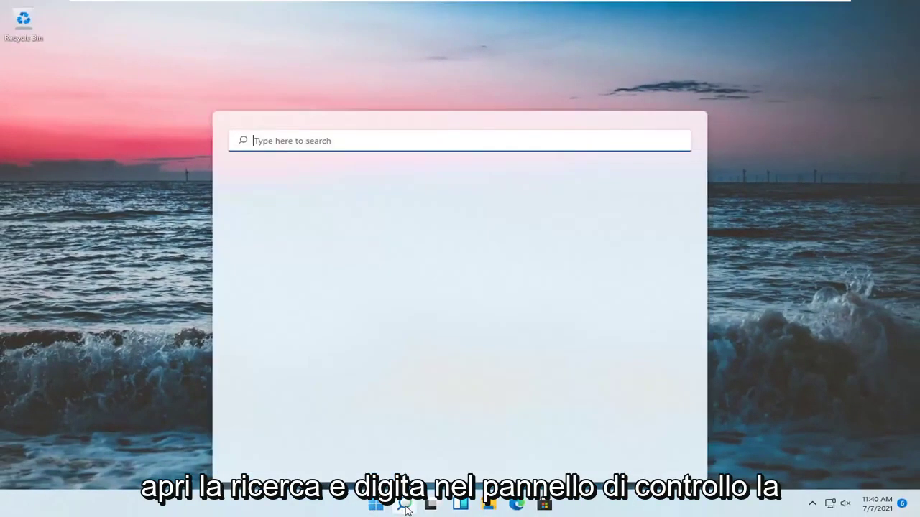
# Step: Launch Control Panel in Category view and go to Network and Internet > Network and Sharing Center
pyautogui.write('control p')
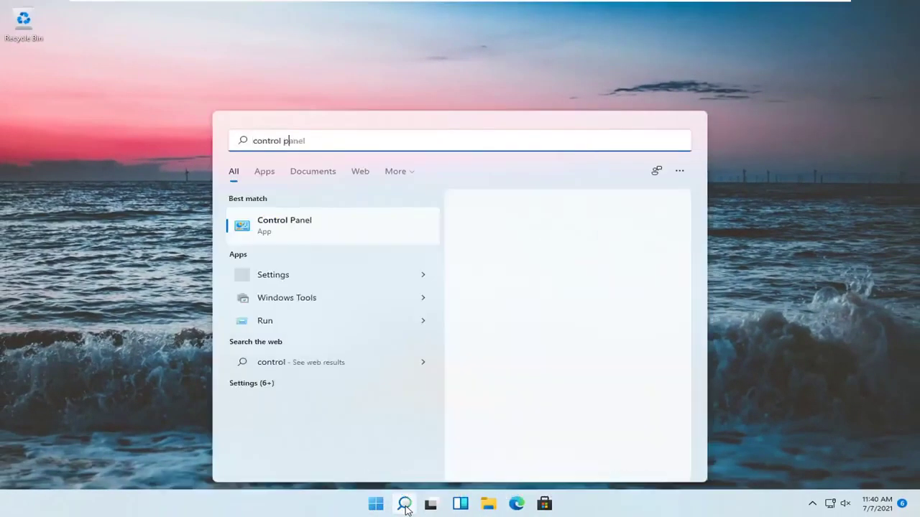
pyautogui.write('anel')
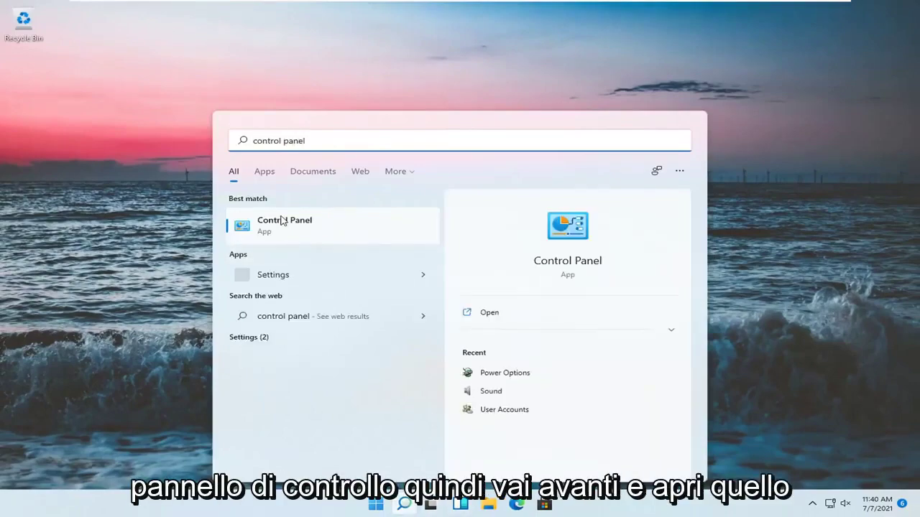
pyautogui.click(282, 221)
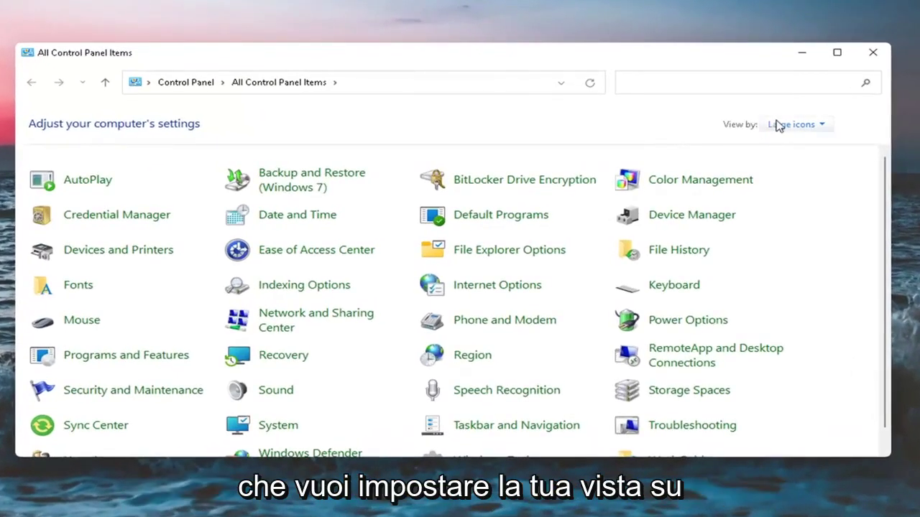
pyautogui.click(772, 134)
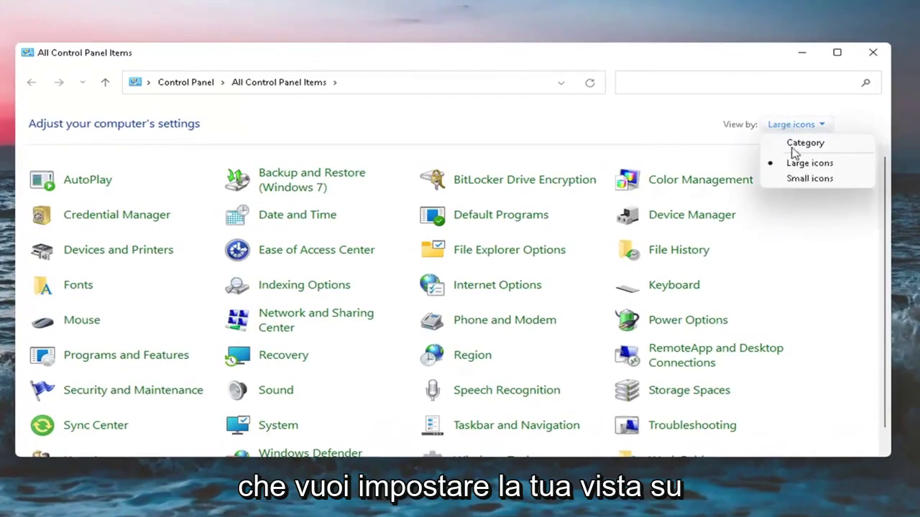
pyautogui.click(793, 146)
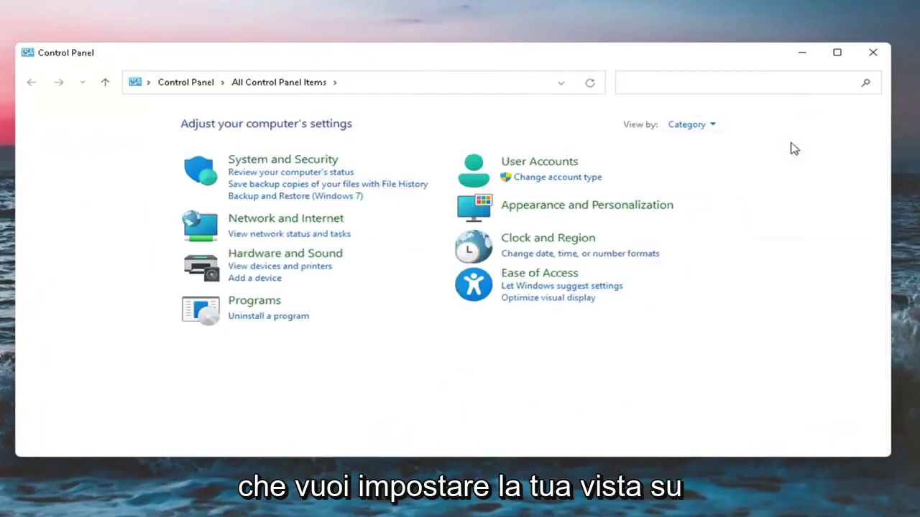
pyautogui.click(290, 224)
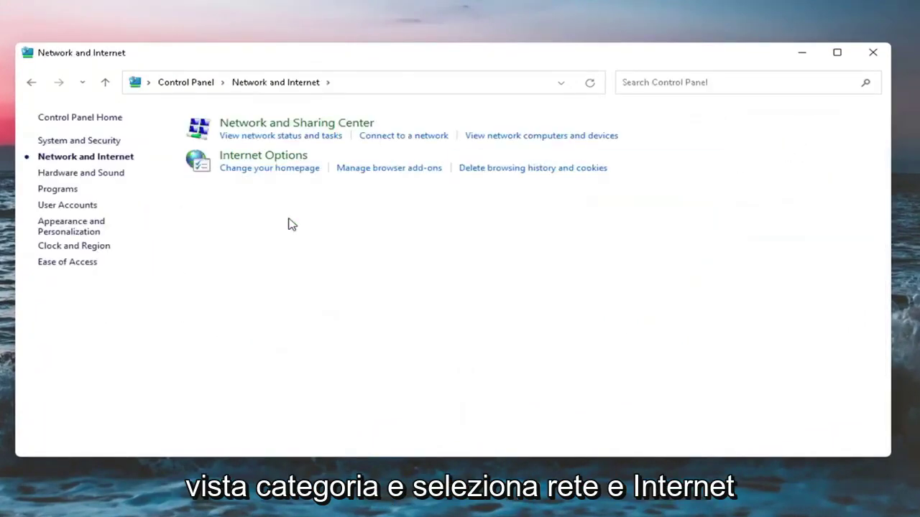
pyautogui.click(292, 128)
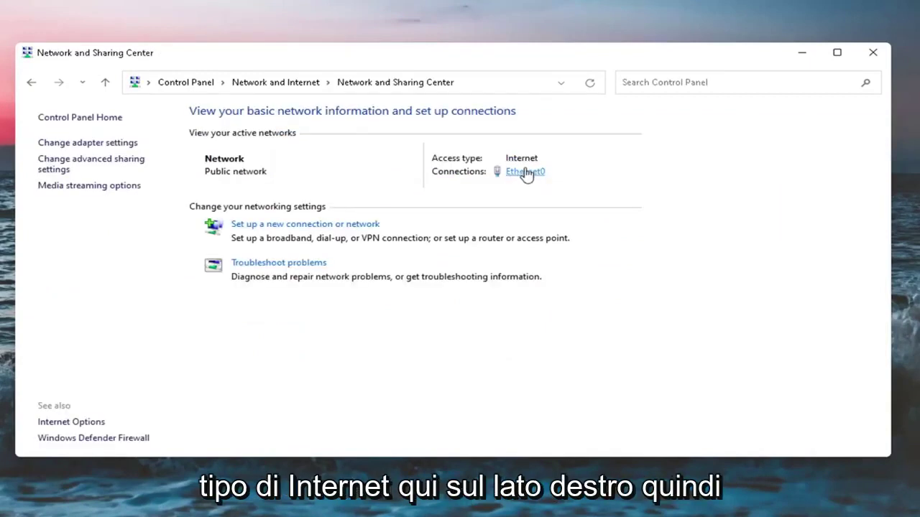
pyautogui.click(525, 172)
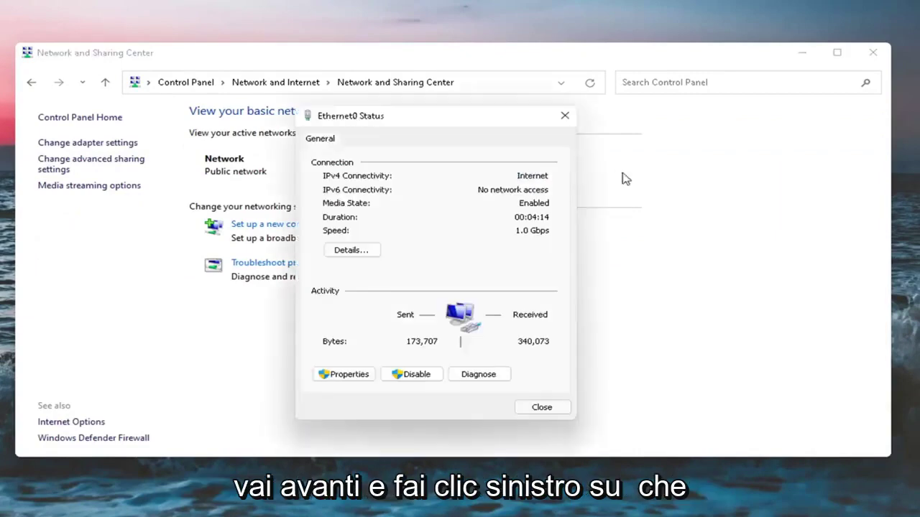
pyautogui.click(342, 377)
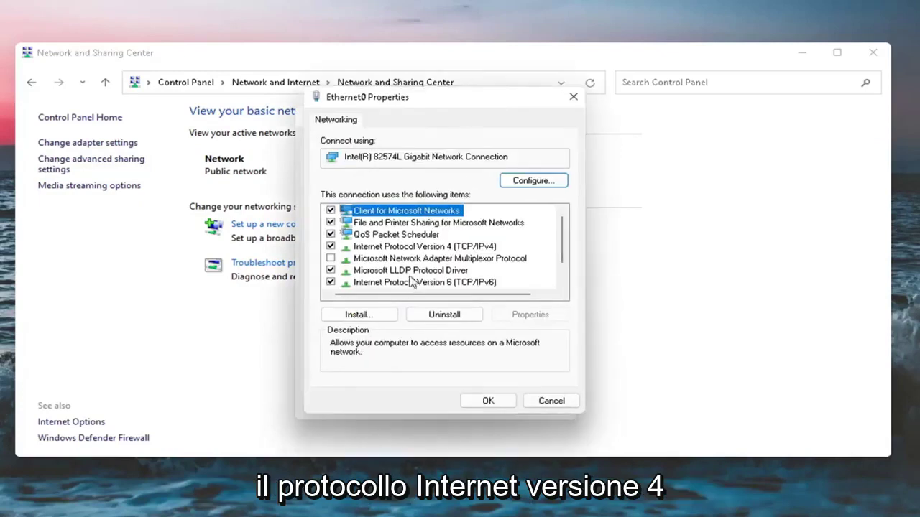
pyautogui.click(478, 248)
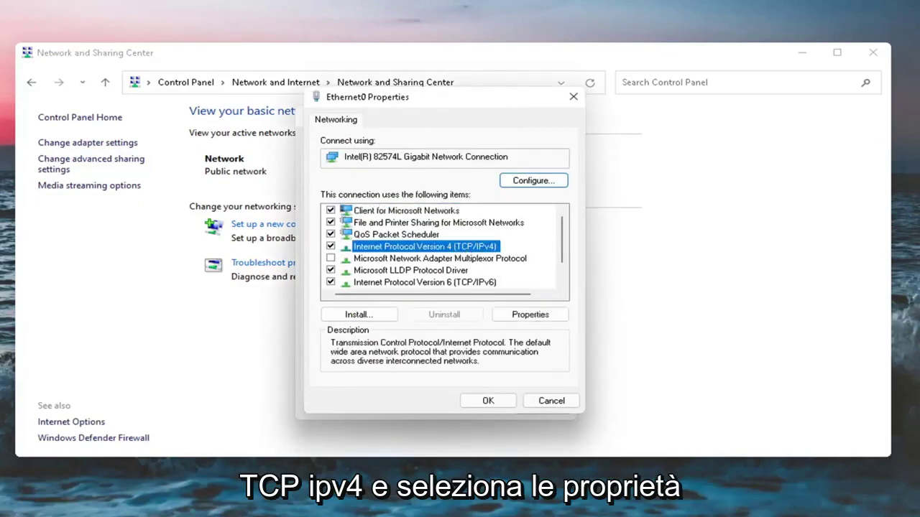
pyautogui.click(530, 314)
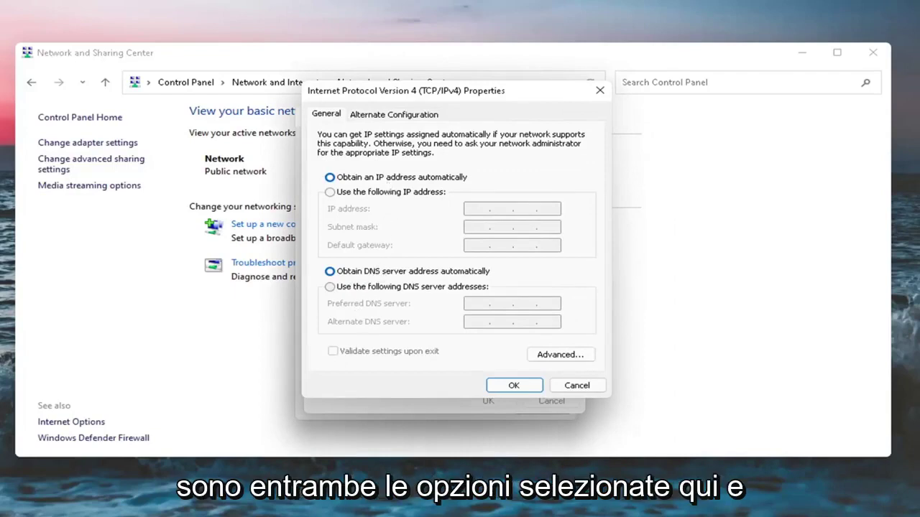
pyautogui.click(514, 385)
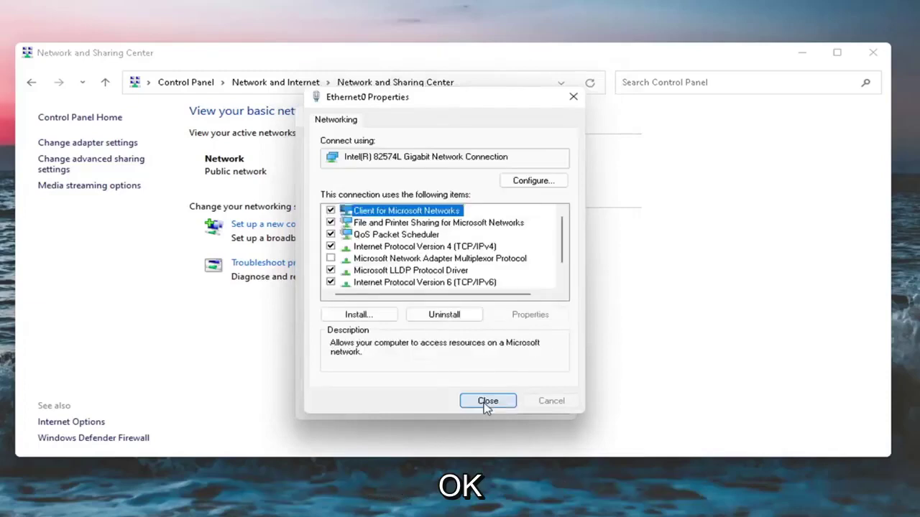
pyautogui.click(488, 405)
pyautogui.click(541, 408)
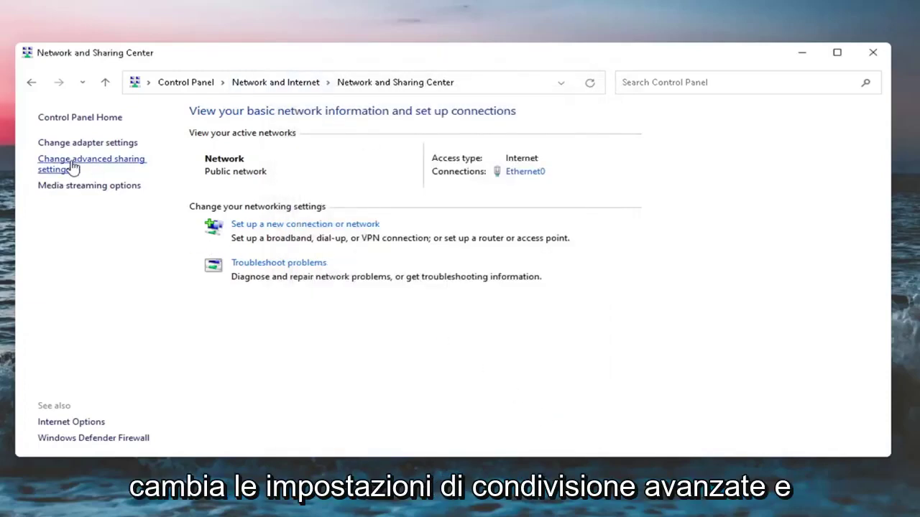
# Step: In advanced sharing settings, expand the Private profile and turn on file and printer sharing
pyautogui.click(96, 162)
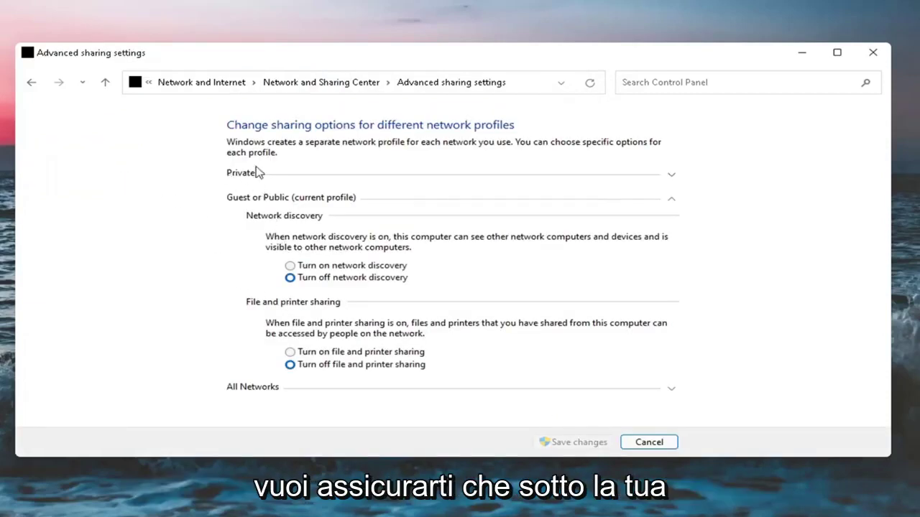
pyautogui.click(668, 180)
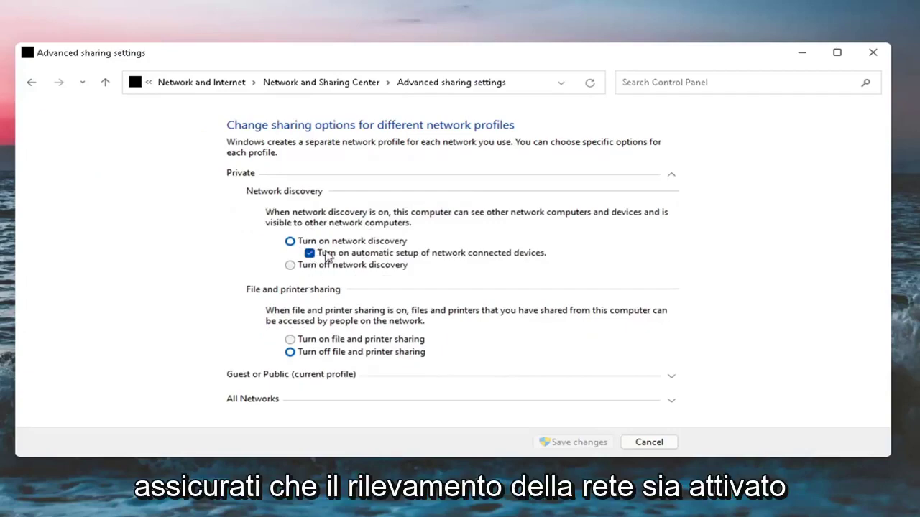
pyautogui.click(291, 341)
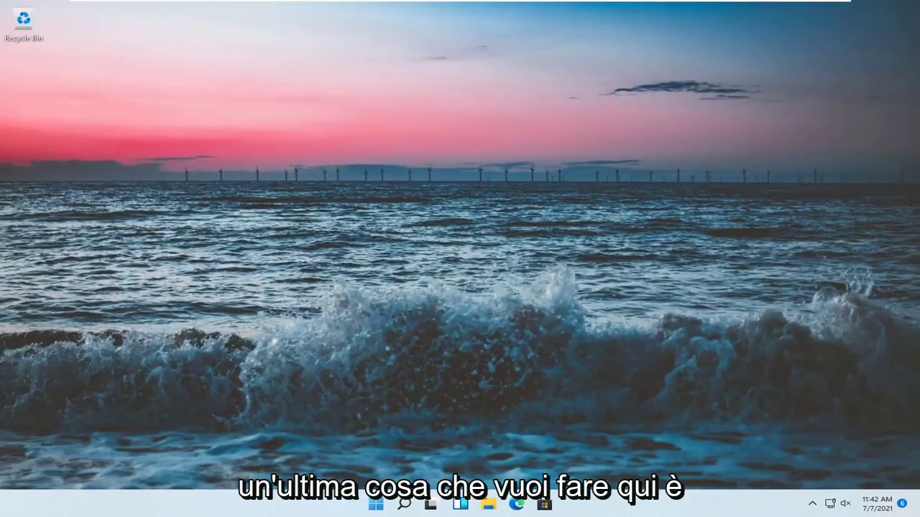
# Step: Search 'windows features' and open Turn Windows features on or off
pyautogui.click(404, 505)
pyautogui.write('windows features')
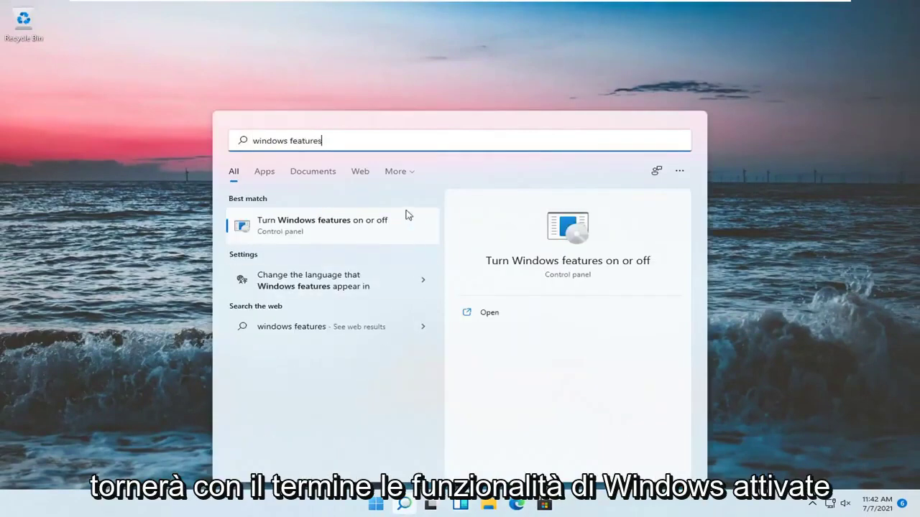
pyautogui.click(332, 230)
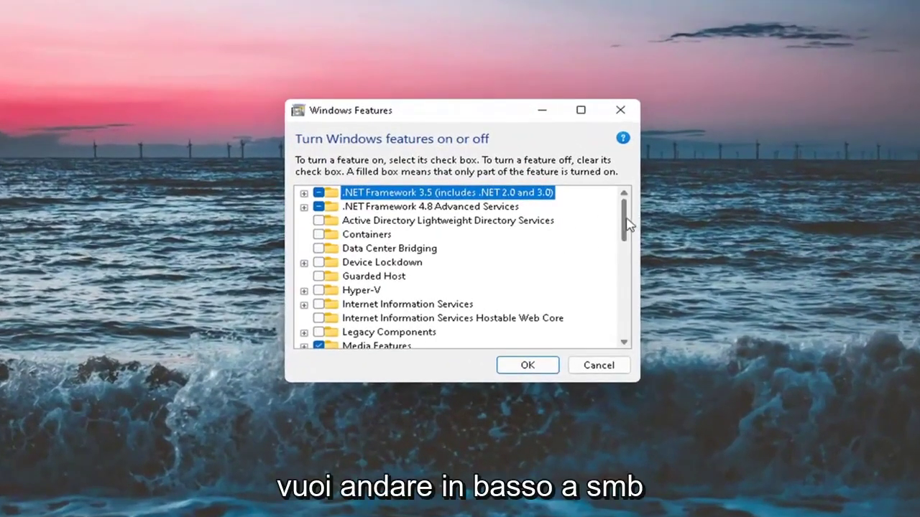
# Step: Tick SMB 1.0/CIFS File Sharing Support with its Automatic Removal, Client and Server items, then confirm
pyautogui.moveTo(623, 206); pyautogui.dragTo(623, 287)
pyautogui.click(331, 279)
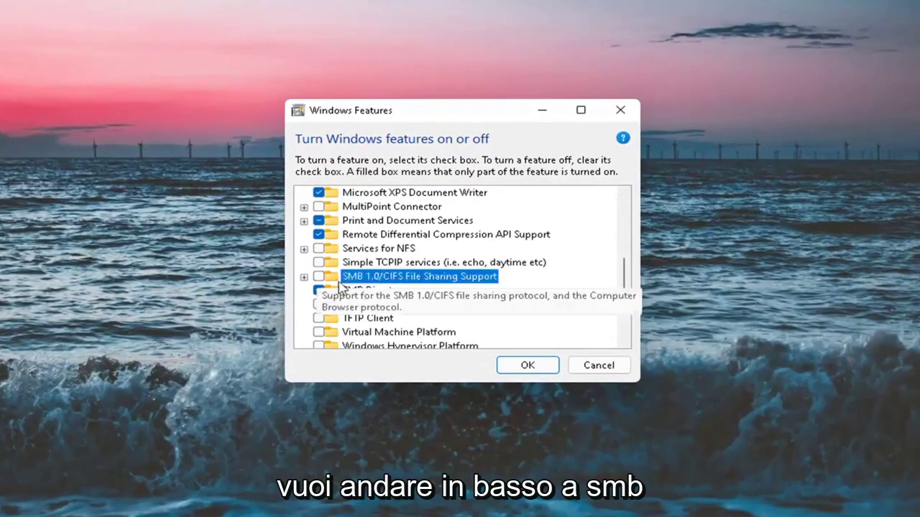
pyautogui.click(303, 277)
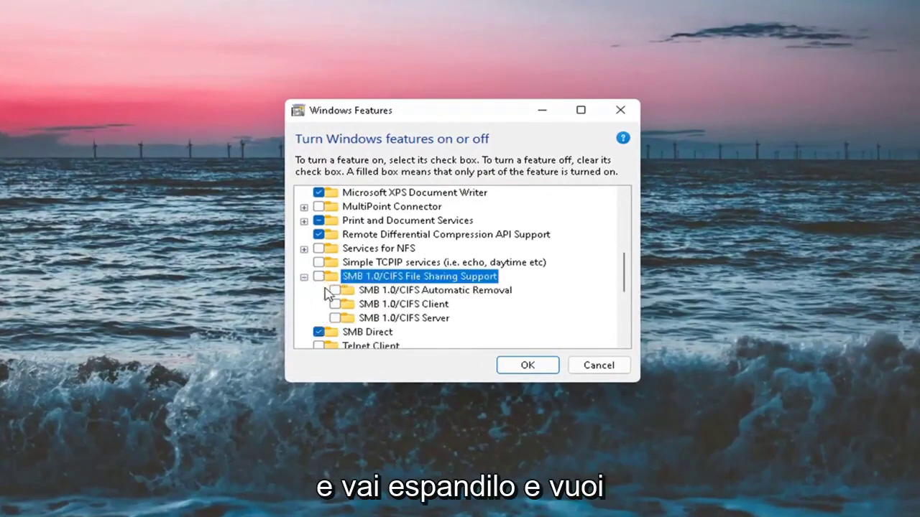
pyautogui.click(334, 290)
pyautogui.click(335, 304)
pyautogui.click(335, 317)
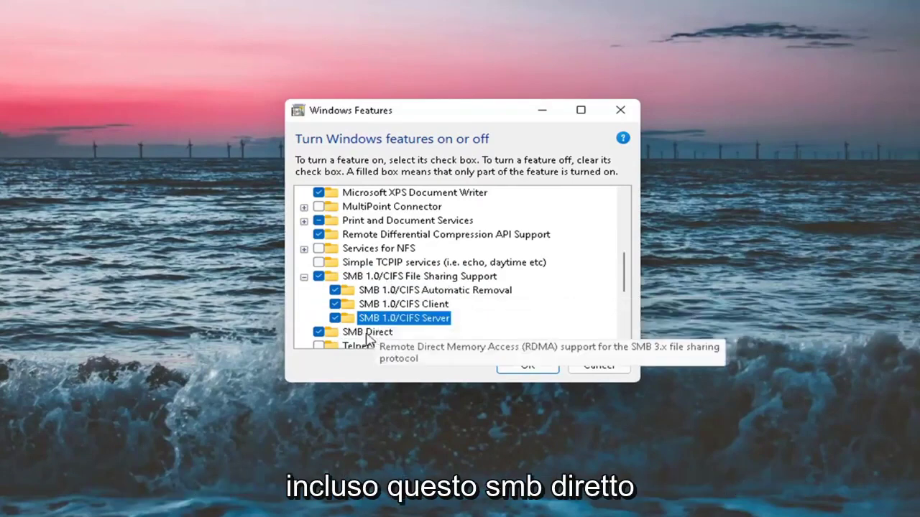
pyautogui.click(524, 368)
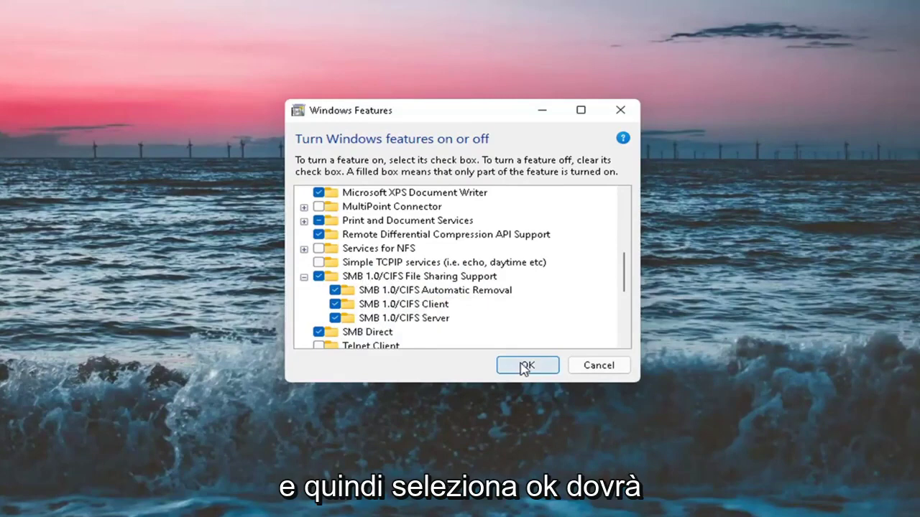